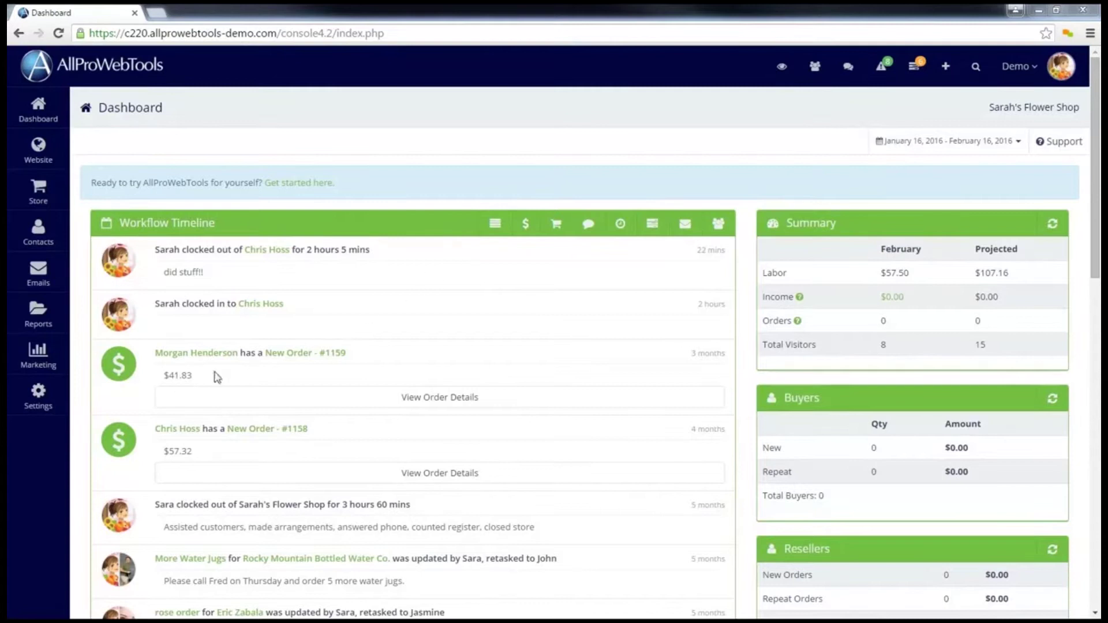
- Bring up the Settings flyout menu from the sidebar
{"action": "mouse_move", "coordinate": [50, 399]}
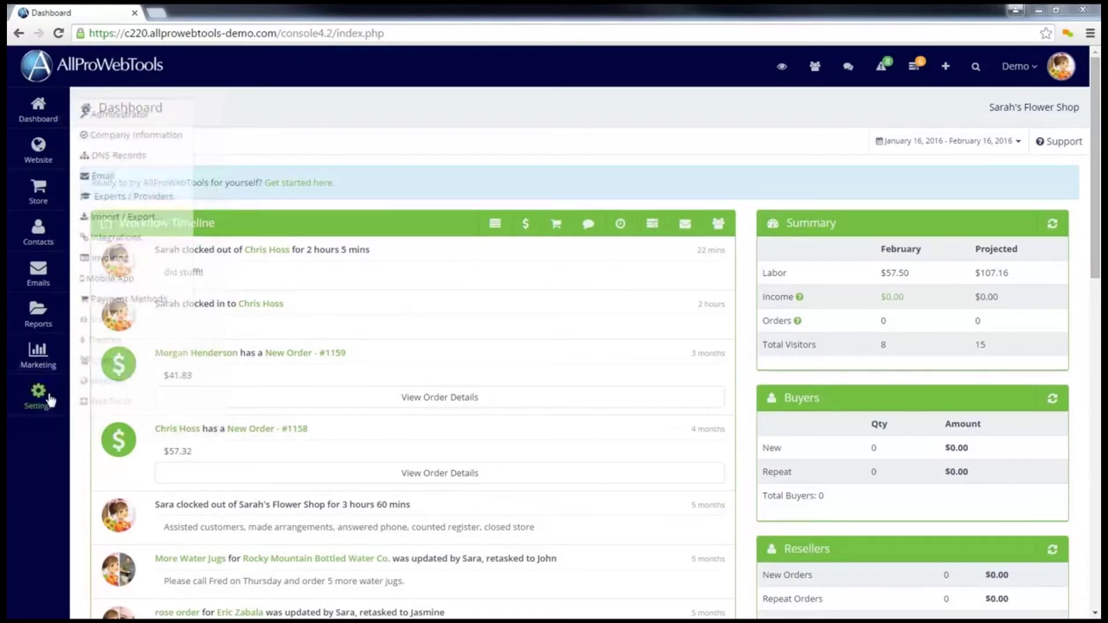
- Subscribe to the CRM add-on from Optional Add-ons, raising the monthly total to $20.00
{"action": "left_click", "coordinate": [107, 402]}
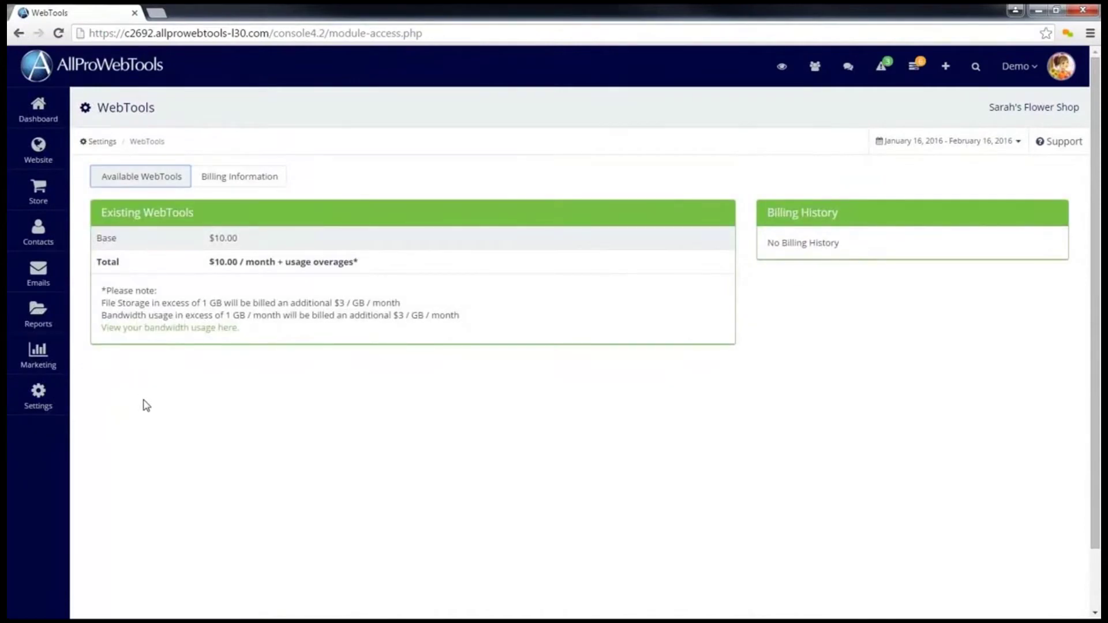
{"action": "left_click", "coordinate": [142, 179]}
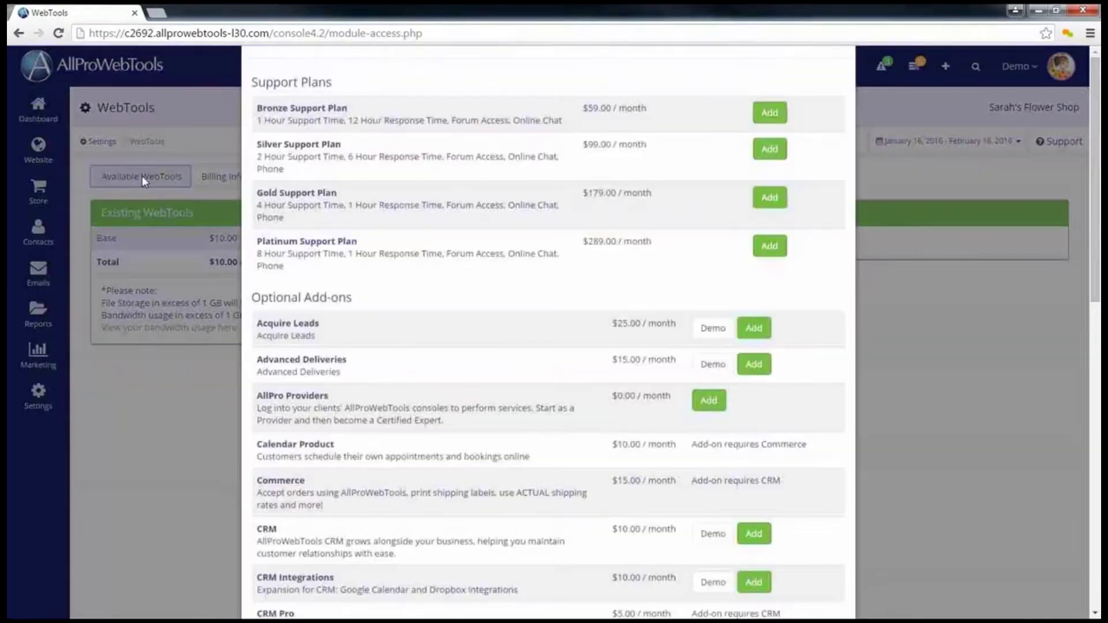
{"action": "scroll", "coordinate": [354, 258], "scroll_direction": "down", "scroll_amount": 4}
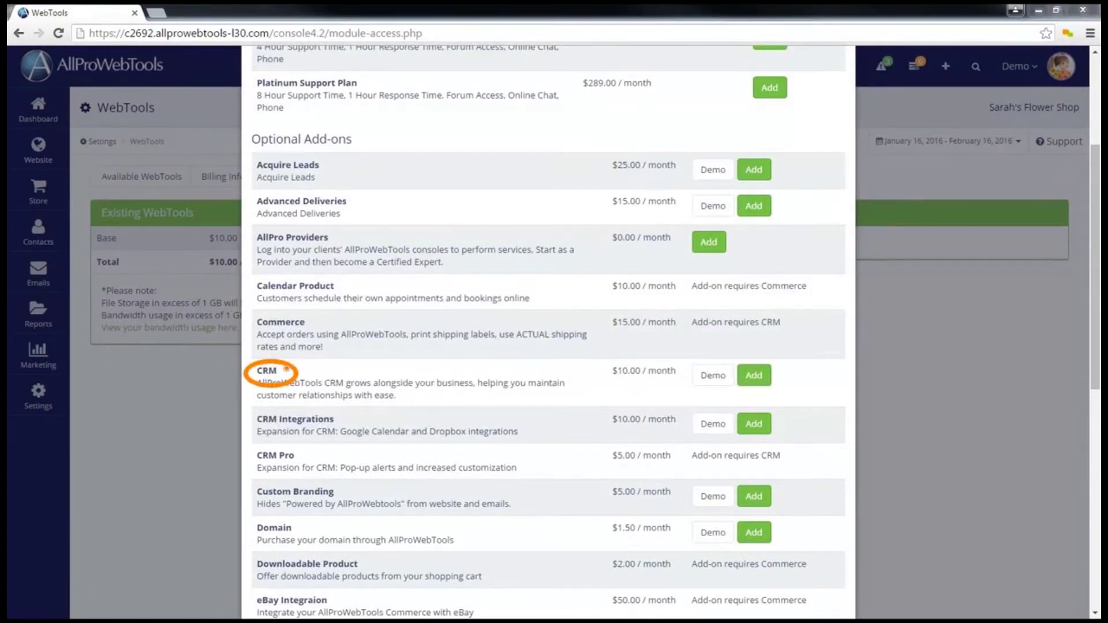
{"action": "left_click", "coordinate": [750, 376]}
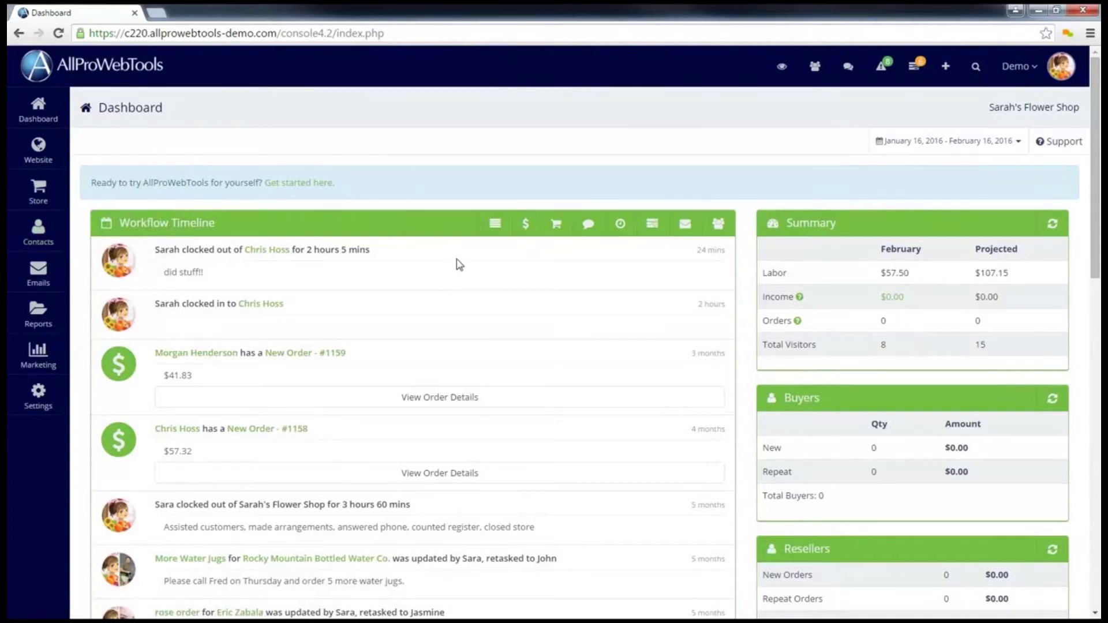
- From Contacts > Sign-Up Boxes, begin a new box with Name and Email inputs checked
{"action": "mouse_move", "coordinate": [36, 227]}
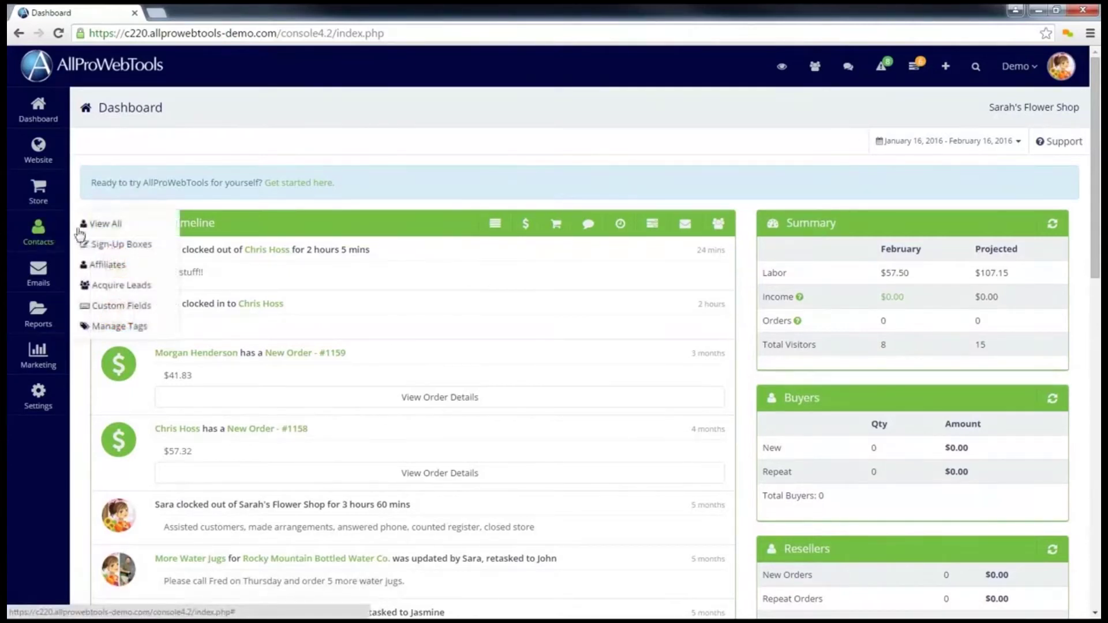
{"action": "left_click", "coordinate": [112, 248]}
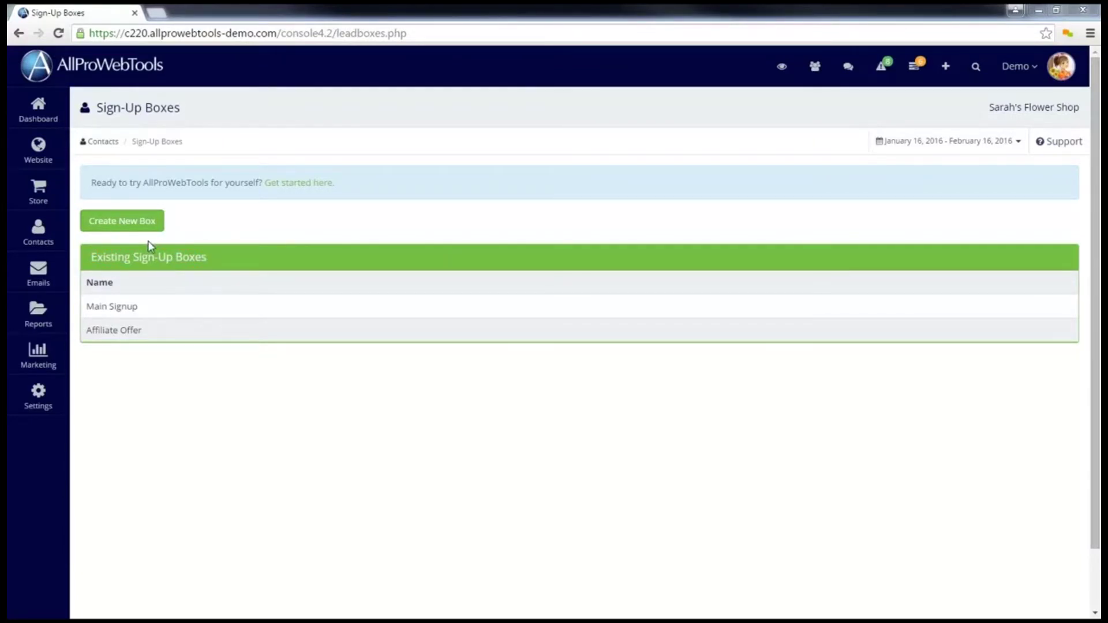
{"action": "left_click", "coordinate": [136, 227]}
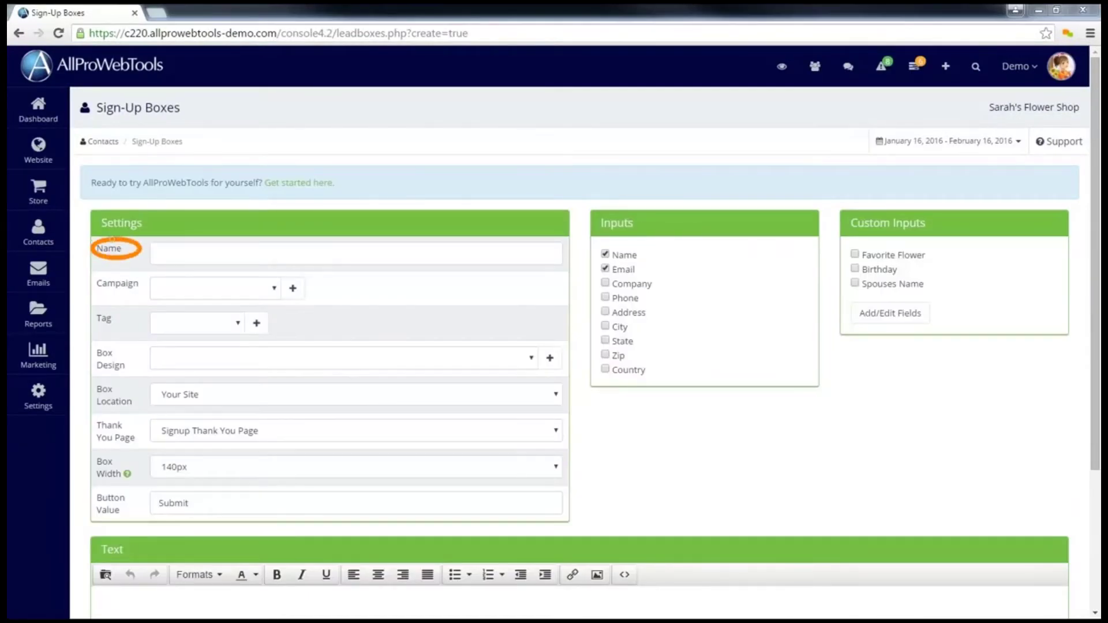
- Enter 'Newsletter Signup' as the sign-up box's name
{"action": "left_click", "coordinate": [160, 249]}
{"action": "type", "text": "Newslett"}
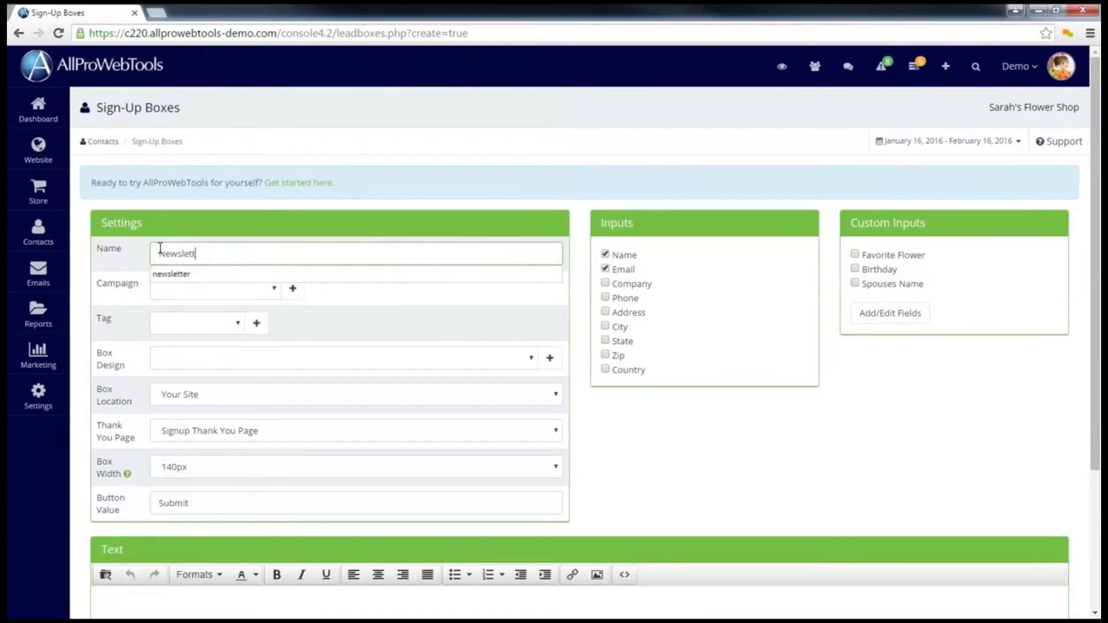
{"action": "type", "text": "er Signup"}
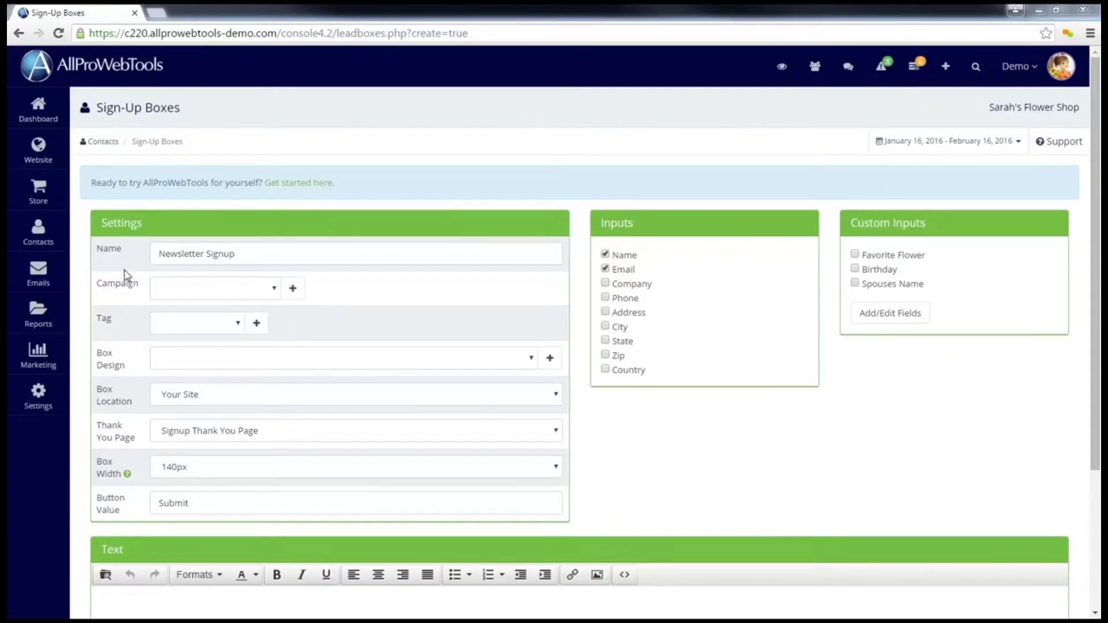
- Set the box's campaign to Flower Show and its sign-up tag to Leads
{"action": "left_click", "coordinate": [243, 291]}
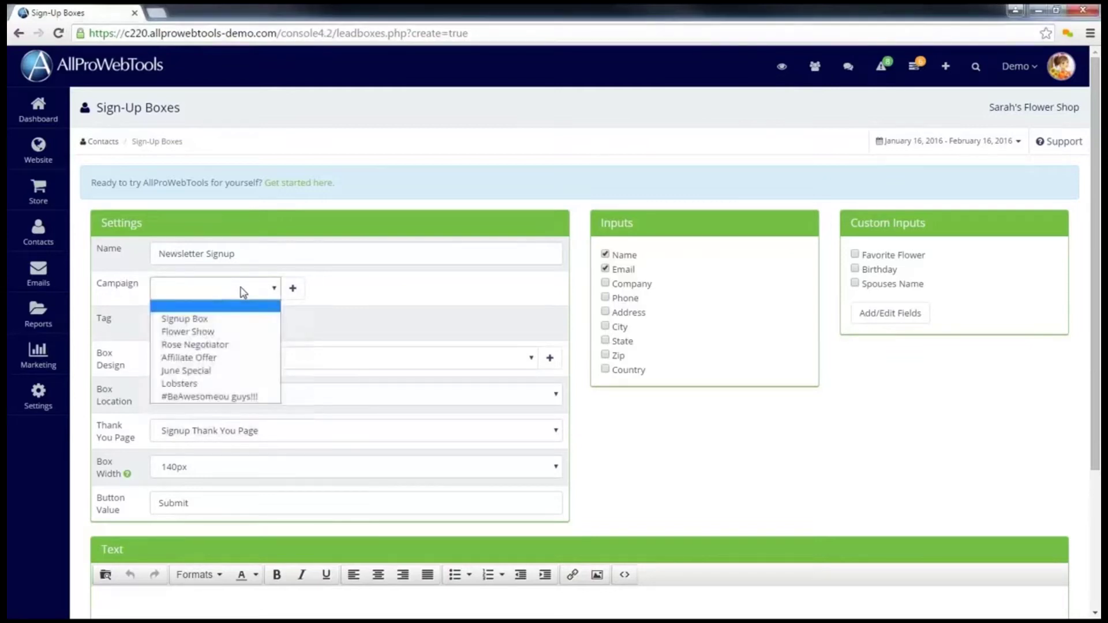
{"action": "left_click", "coordinate": [215, 333]}
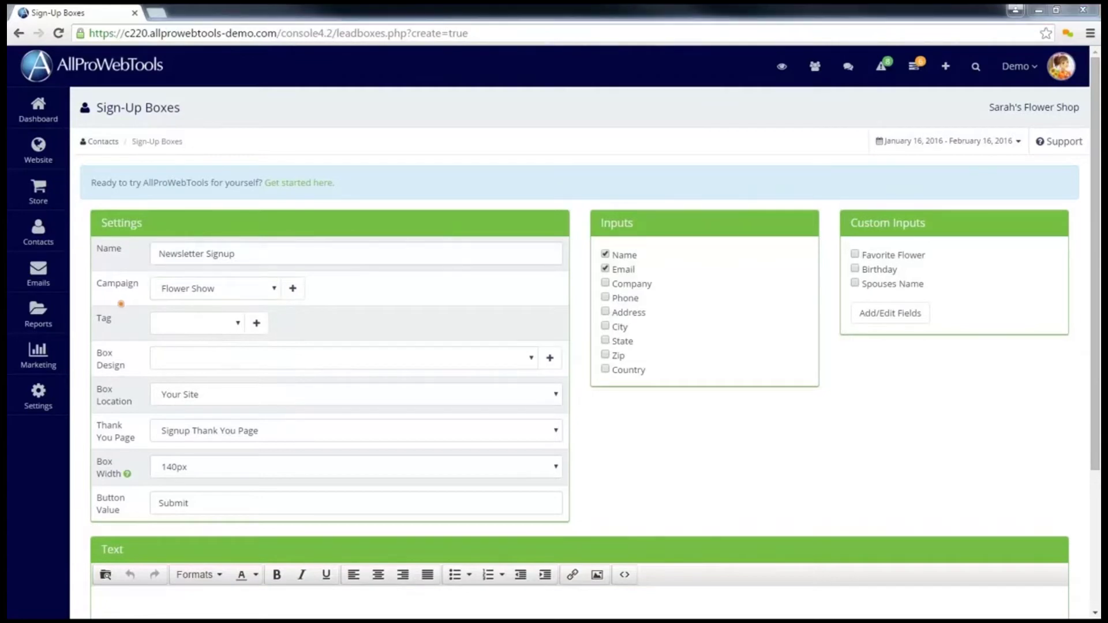
{"action": "left_click", "coordinate": [220, 325]}
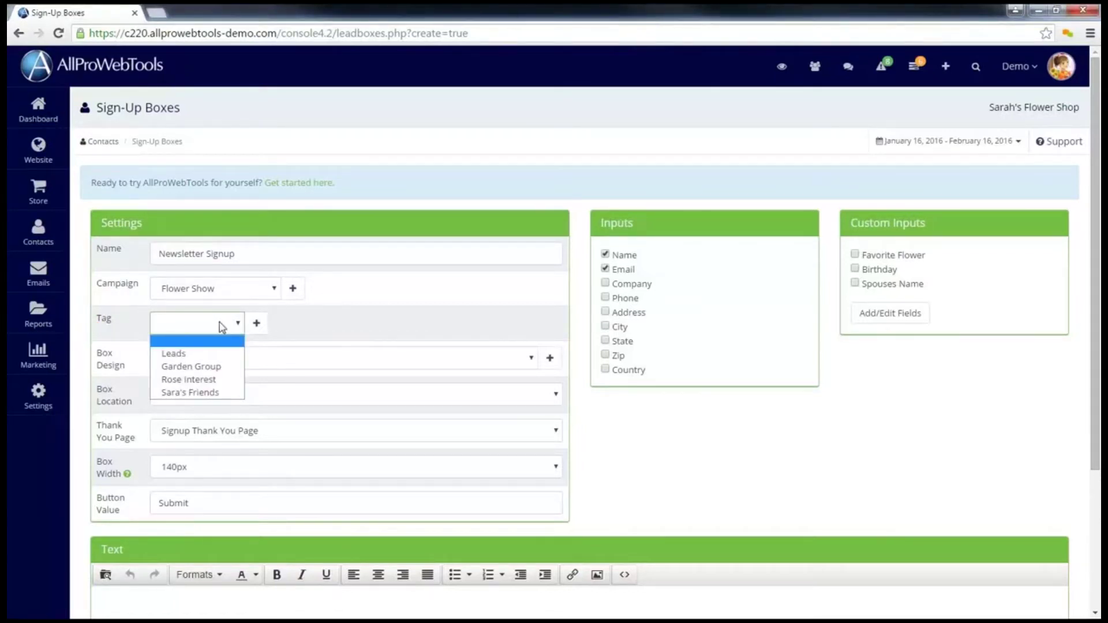
{"action": "left_click", "coordinate": [214, 357]}
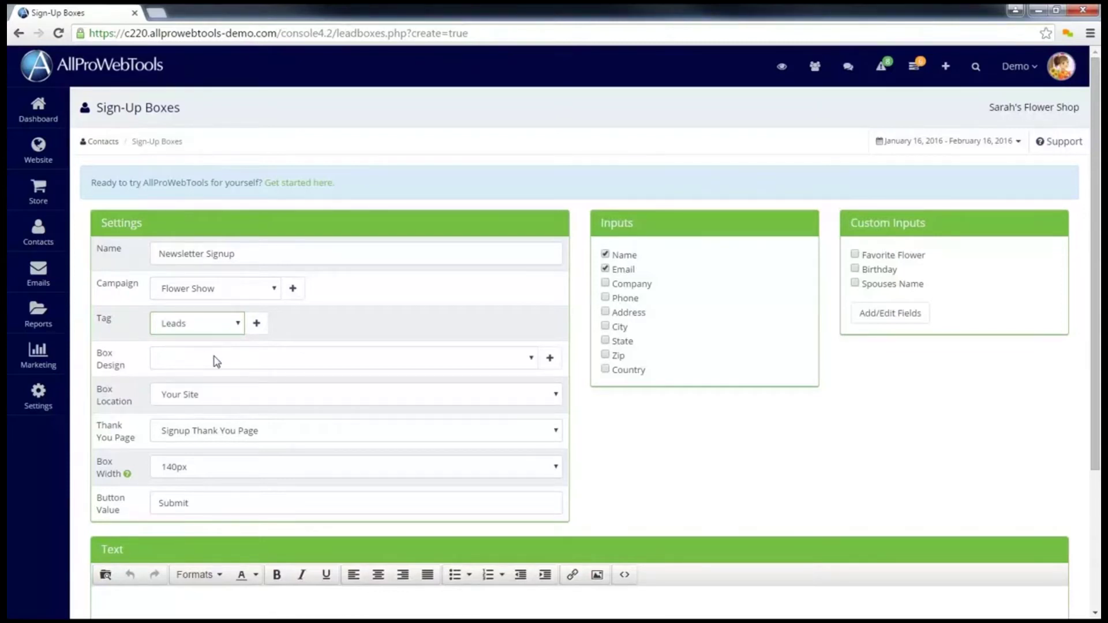
{"action": "mouse_move", "coordinate": [127, 344]}
{"action": "left_mouse_down"}
{"action": "mouse_move", "coordinate": [87, 349]}
{"action": "mouse_move", "coordinate": [127, 380]}
{"action": "mouse_move", "coordinate": [120, 342]}
{"action": "left_mouse_up"}
{"action": "key", "text": "e"}
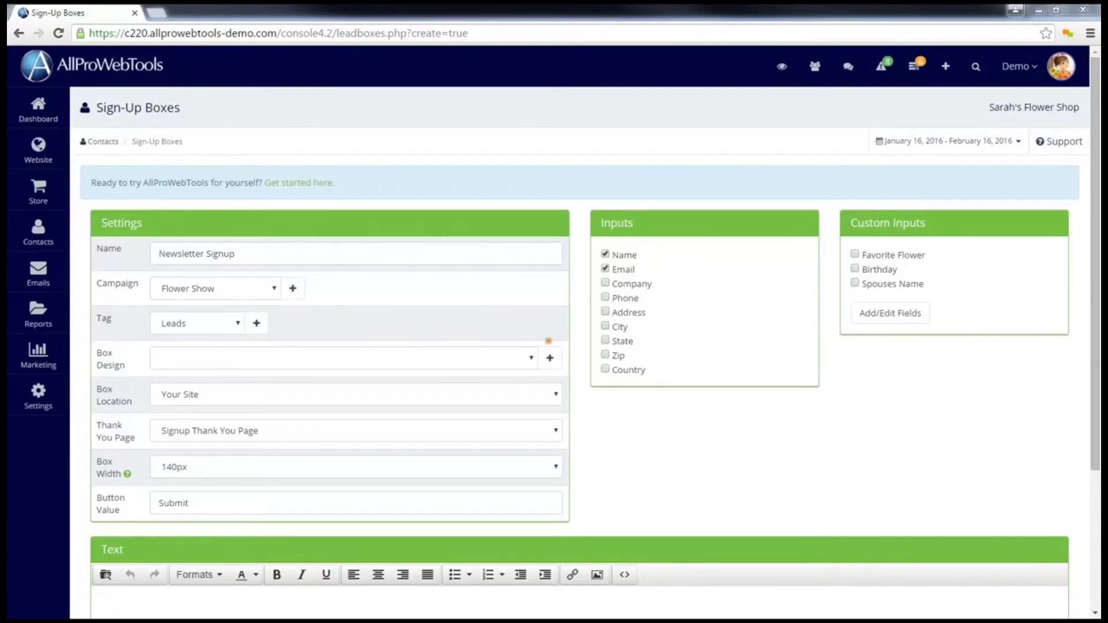
{"action": "mouse_move", "coordinate": [549, 341]}
{"action": "left_mouse_down"}
{"action": "mouse_move", "coordinate": [534, 370]}
{"action": "mouse_move", "coordinate": [576, 350]}
{"action": "mouse_move", "coordinate": [543, 339]}
{"action": "left_mouse_up"}
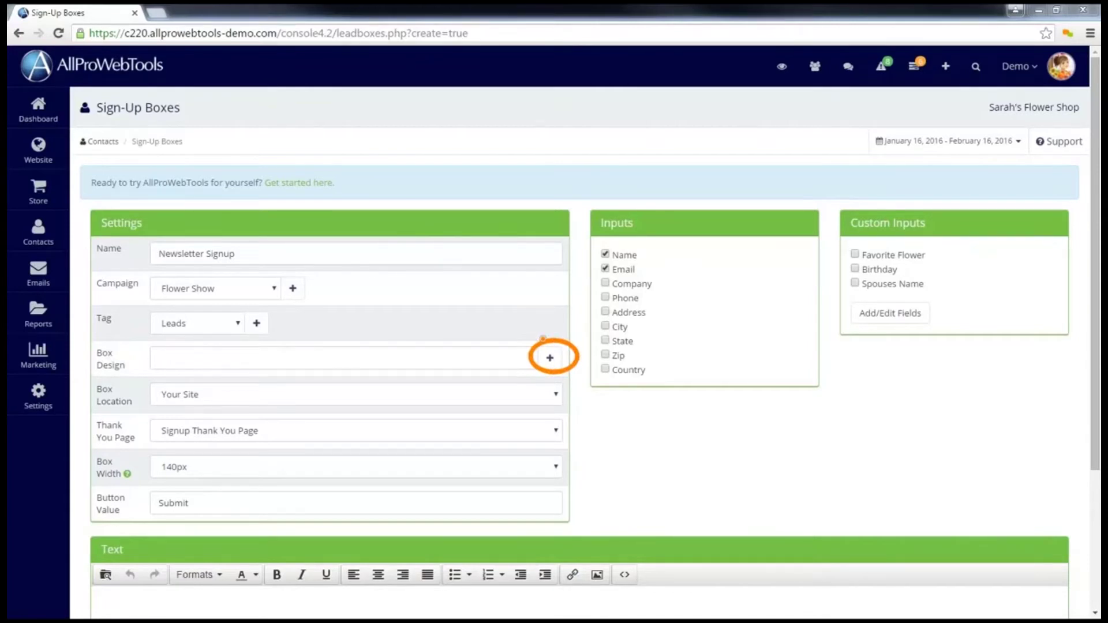
{"action": "key", "text": "e"}
{"action": "mouse_move", "coordinate": [138, 381]}
{"action": "left_mouse_down"}
{"action": "mouse_move", "coordinate": [99, 386]}
{"action": "mouse_move", "coordinate": [135, 409]}
{"action": "mouse_move", "coordinate": [136, 379]}
{"action": "left_mouse_up"}
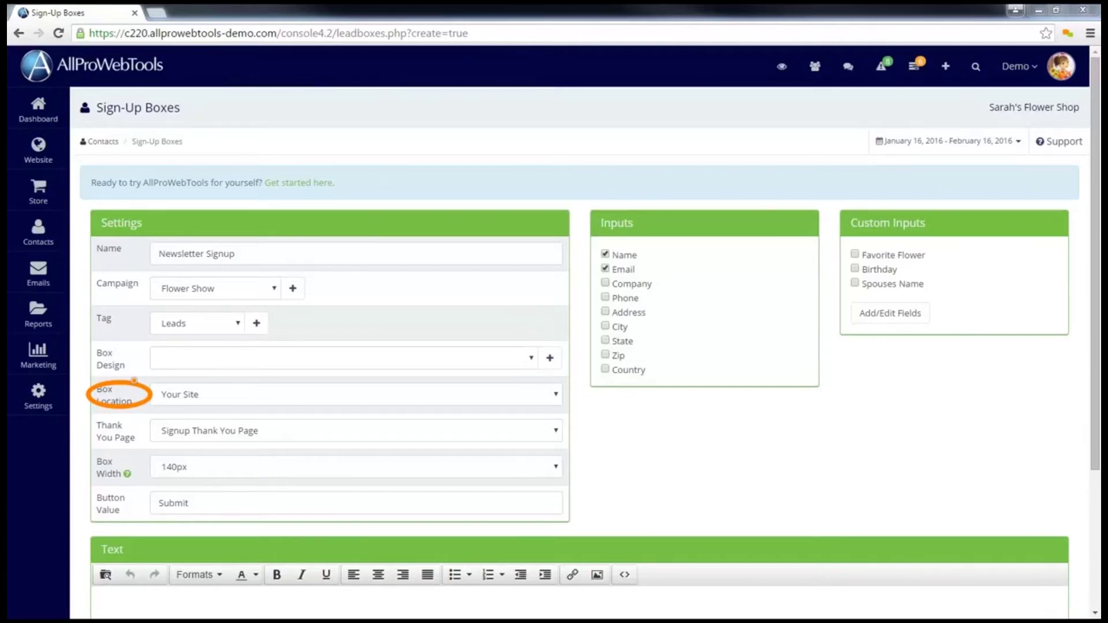
{"action": "key", "text": "Escape"}
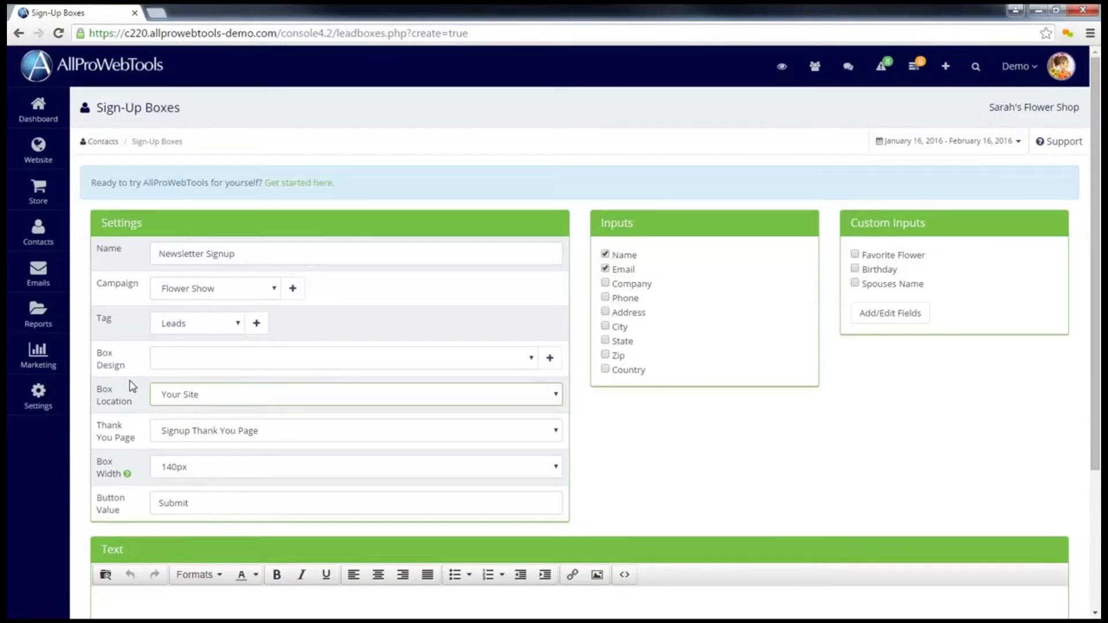
{"action": "left_click", "coordinate": [138, 385]}
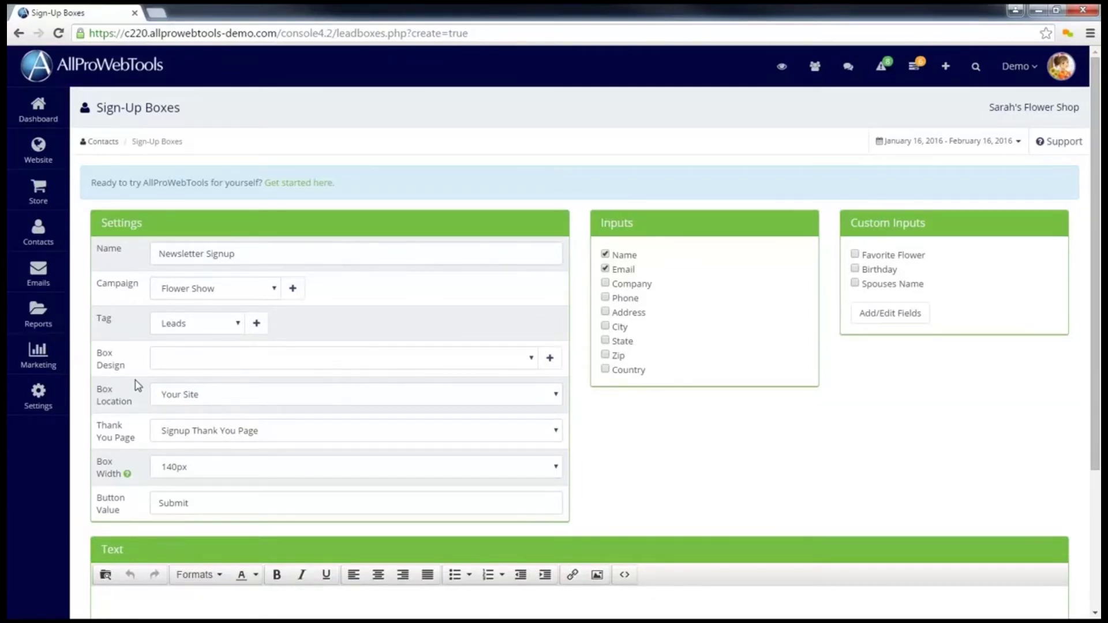
{"action": "left_click", "coordinate": [225, 395]}
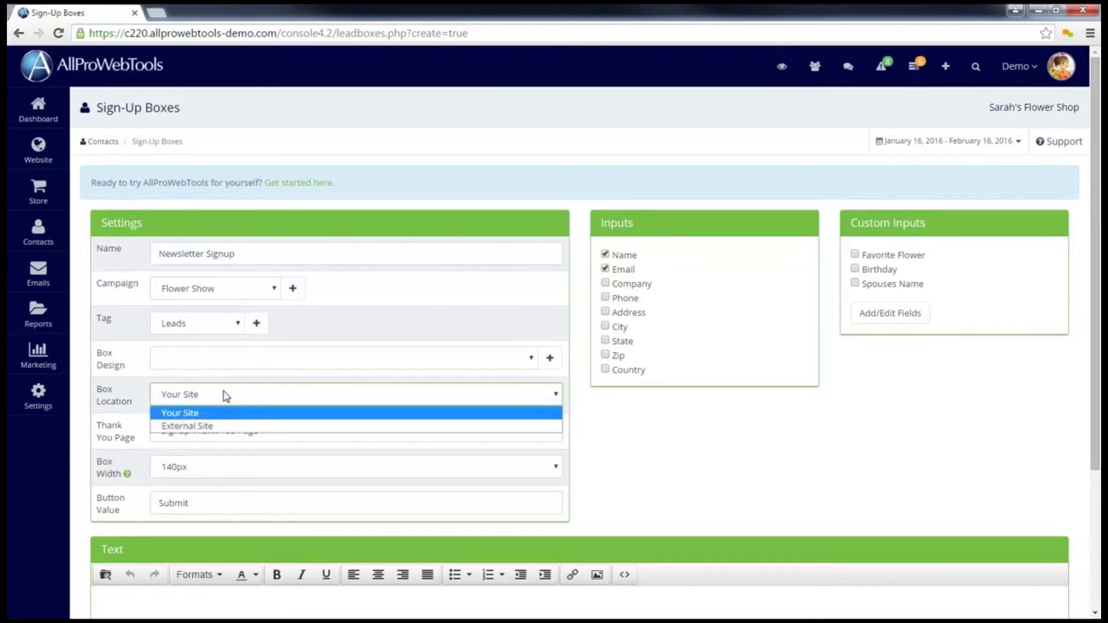
{"action": "left_click", "coordinate": [212, 382]}
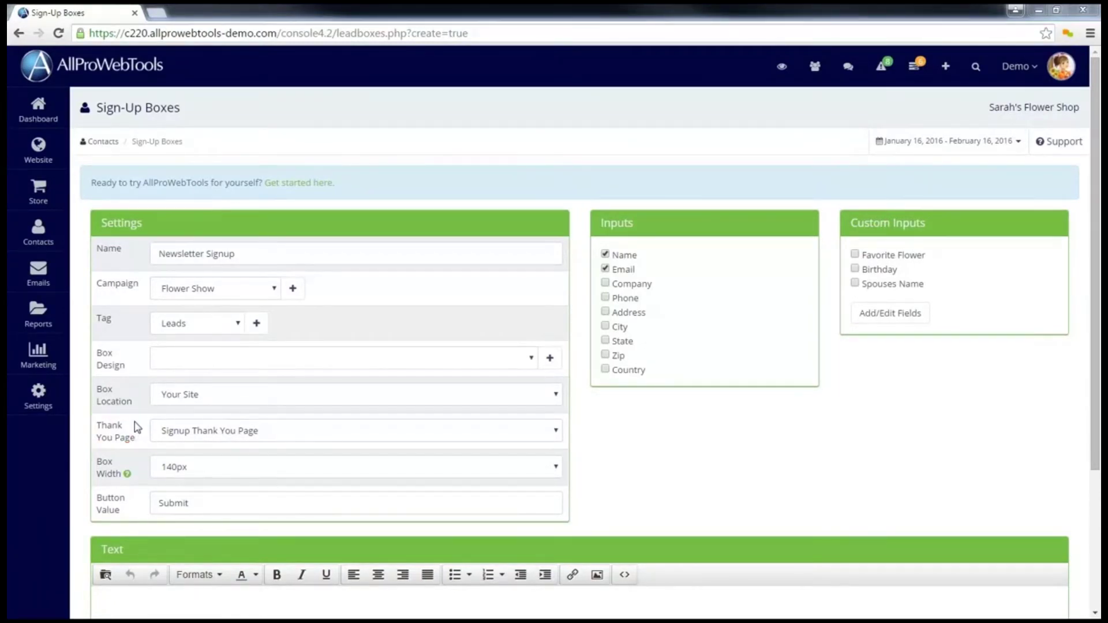
{"action": "left_click", "coordinate": [279, 433]}
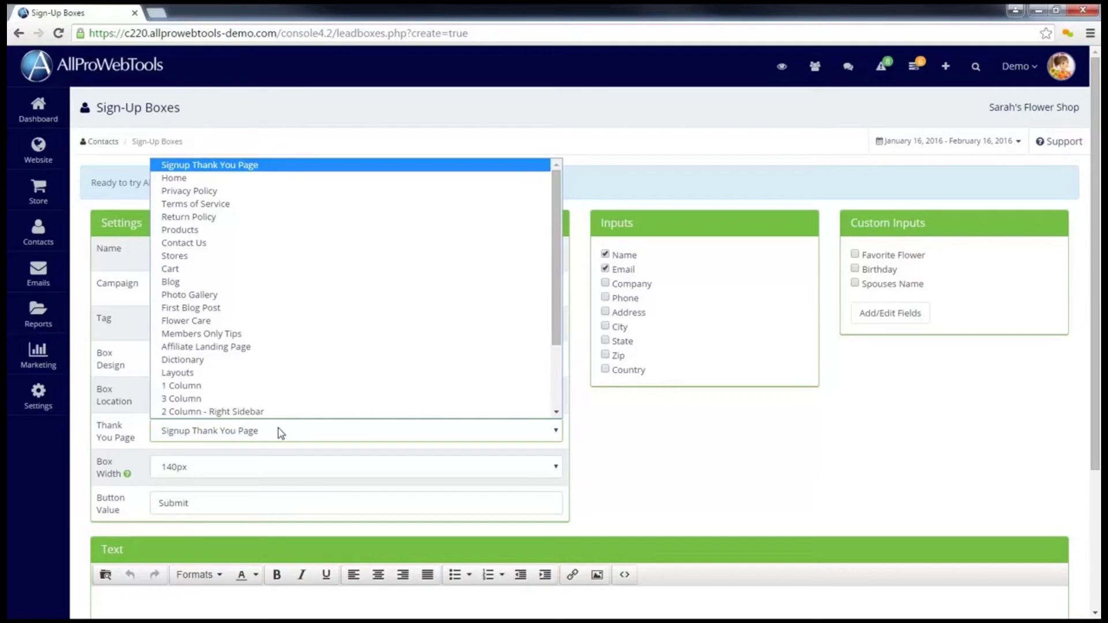
{"action": "left_click", "coordinate": [279, 443]}
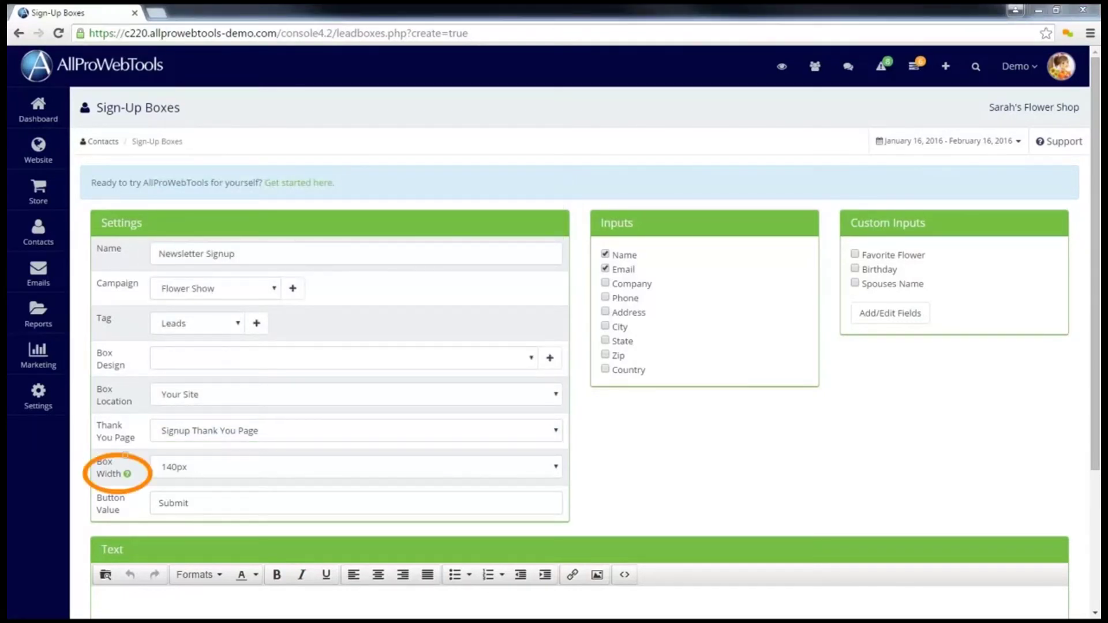
{"action": "left_click", "coordinate": [210, 472]}
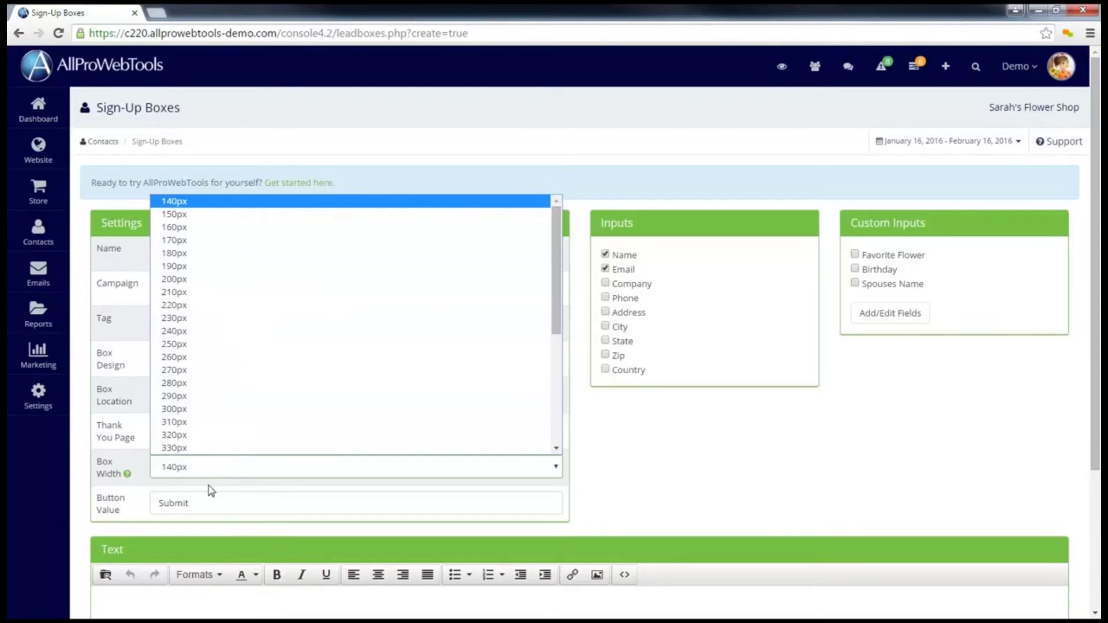
{"action": "left_click", "coordinate": [209, 471]}
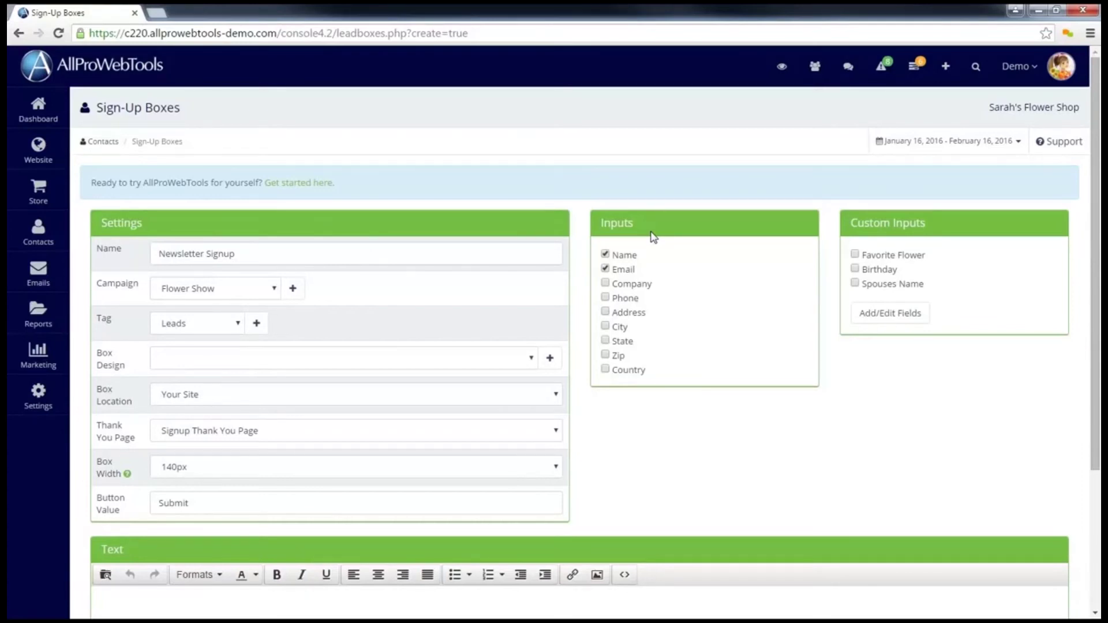
{"action": "left_click", "coordinate": [606, 298]}
{"action": "left_click", "coordinate": [605, 312]}
{"action": "left_click", "coordinate": [606, 312]}
{"action": "left_click", "coordinate": [606, 299]}
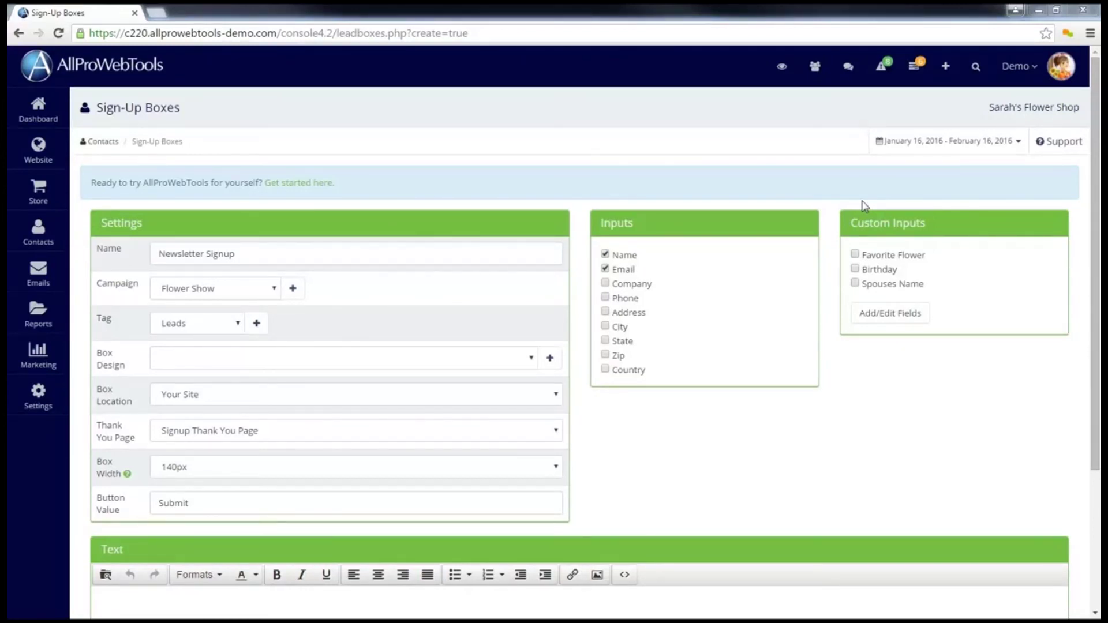
- Save the box below the Text editor, displaying widget code #|-SignUpBox|3-|#
{"action": "scroll", "coordinate": [849, 212], "scroll_direction": "down", "scroll_amount": 3}
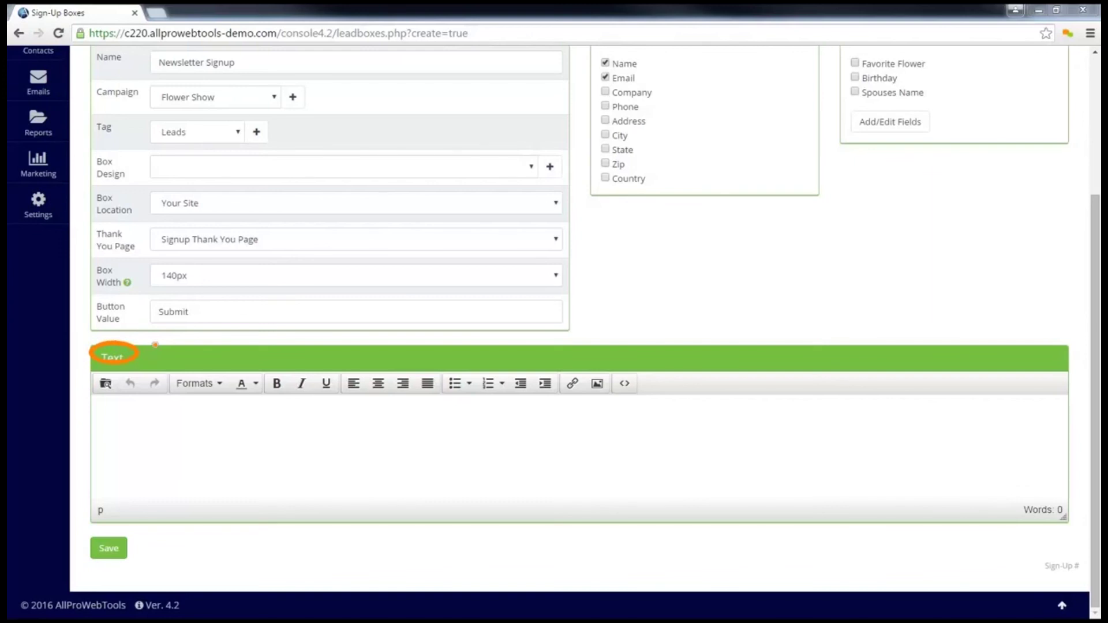
{"action": "key", "text": "Escape"}
{"action": "left_click", "coordinate": [118, 553]}
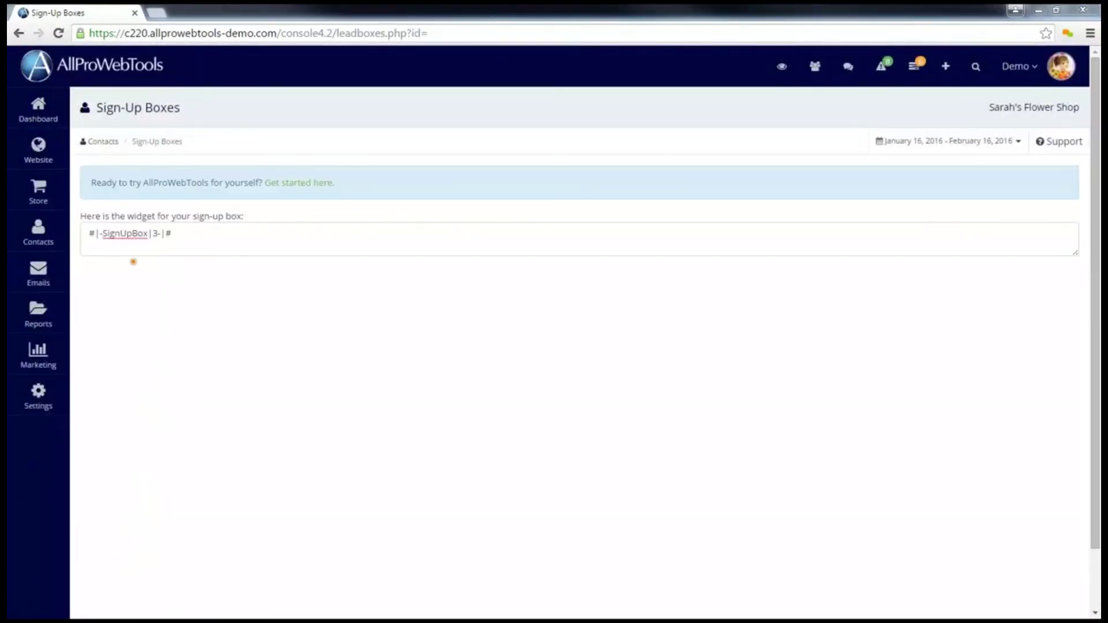
{"action": "mouse_move", "coordinate": [120, 252]}
{"action": "left_mouse_down"}
{"action": "mouse_move", "coordinate": [188, 230]}
{"action": "mouse_move", "coordinate": [84, 225]}
{"action": "mouse_move", "coordinate": [132, 257]}
{"action": "left_mouse_up"}
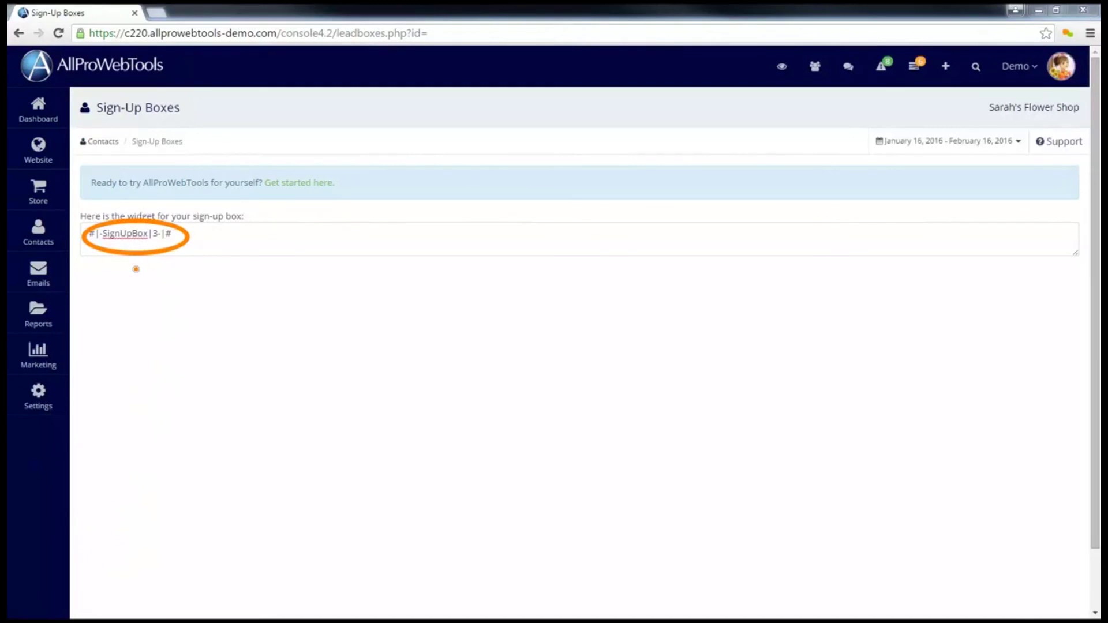
{"action": "key", "text": "Escape"}
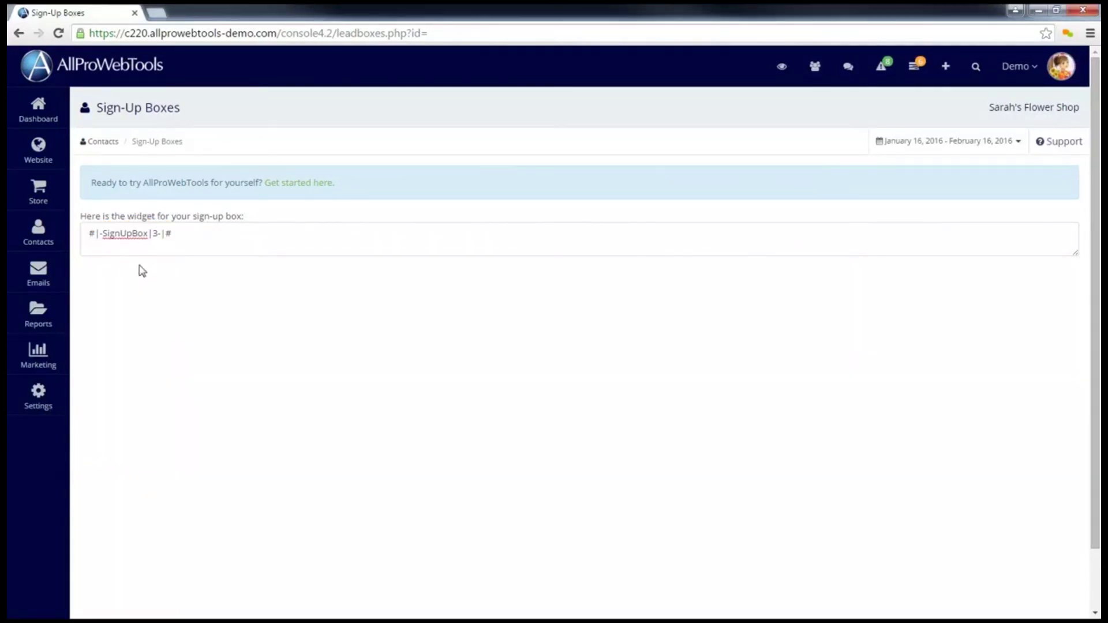